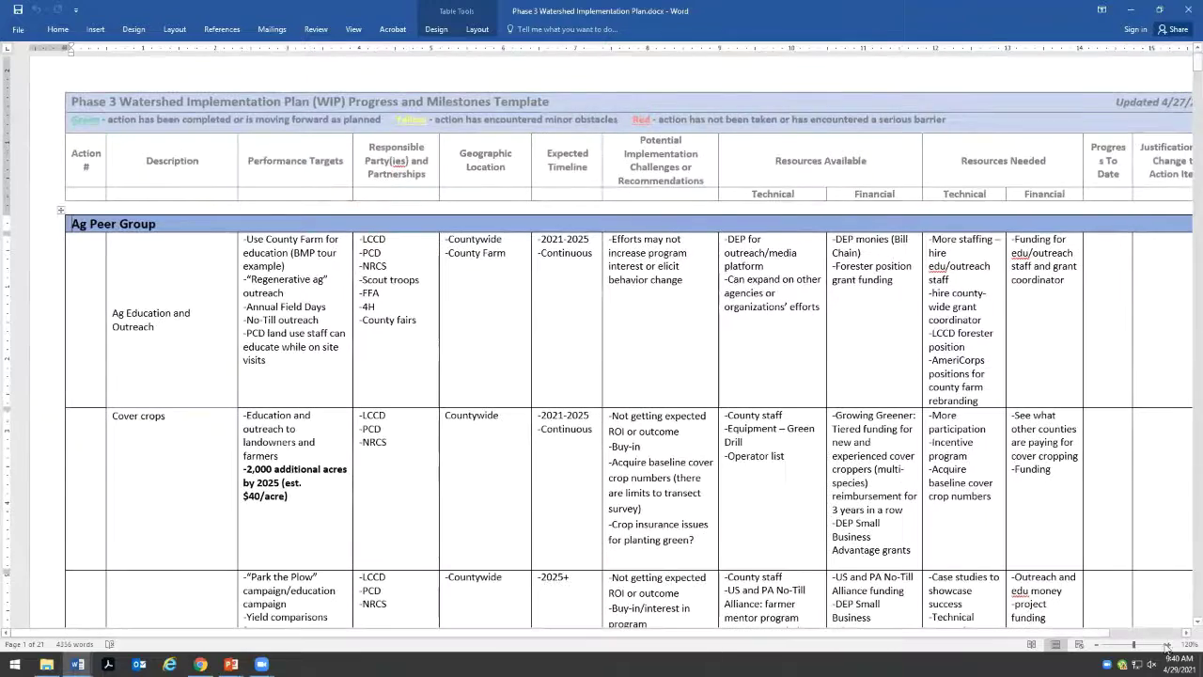
Step: Clear the turquoise highlighting from the entire Turf field Nutrient Management row in the Ag Peer Group table
drag(757, 638, 803, 638)
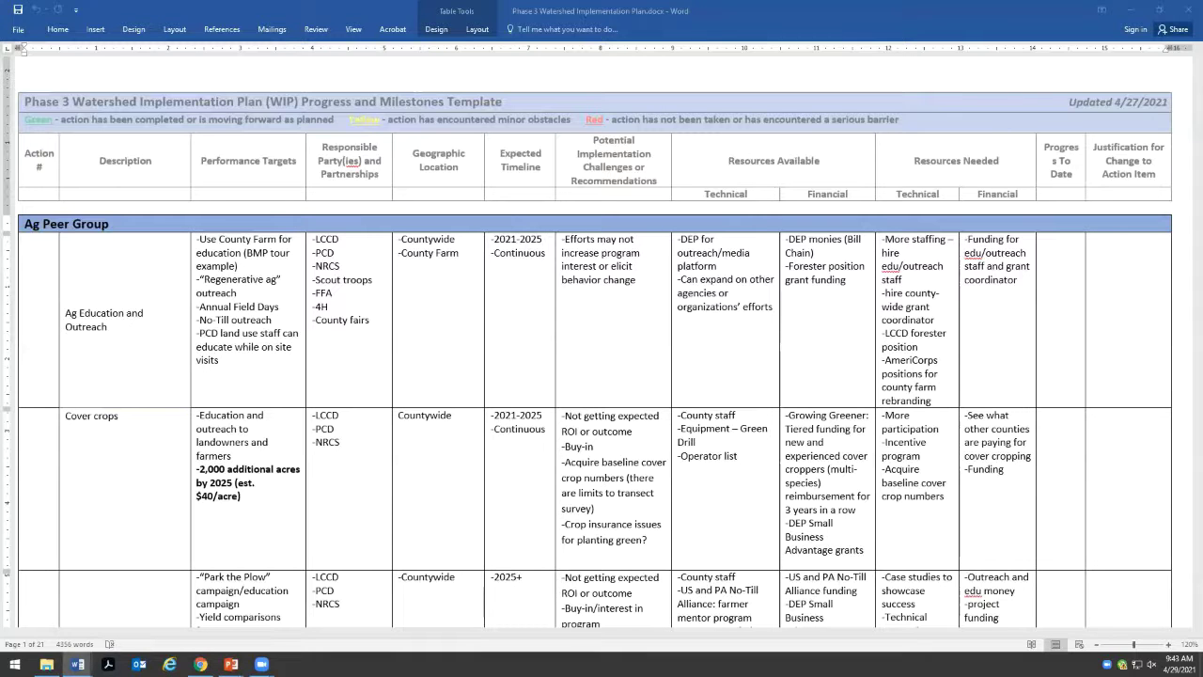
scroll(841, 481, down, 1)
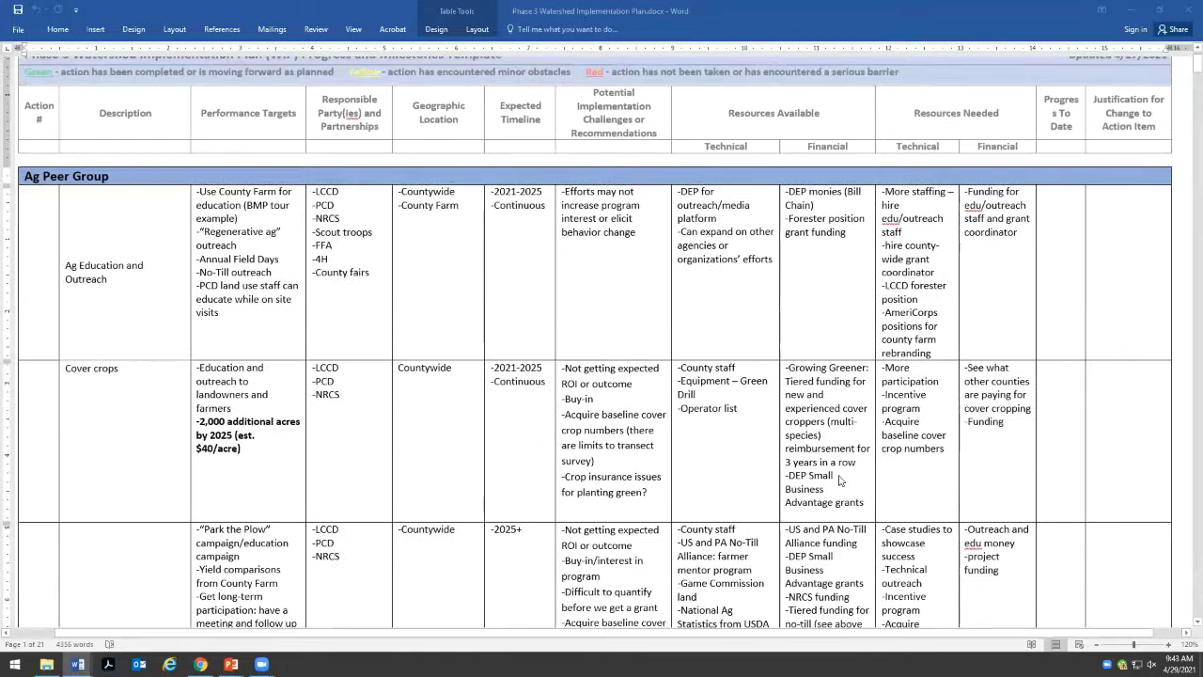
scroll(841, 480, down, 1)
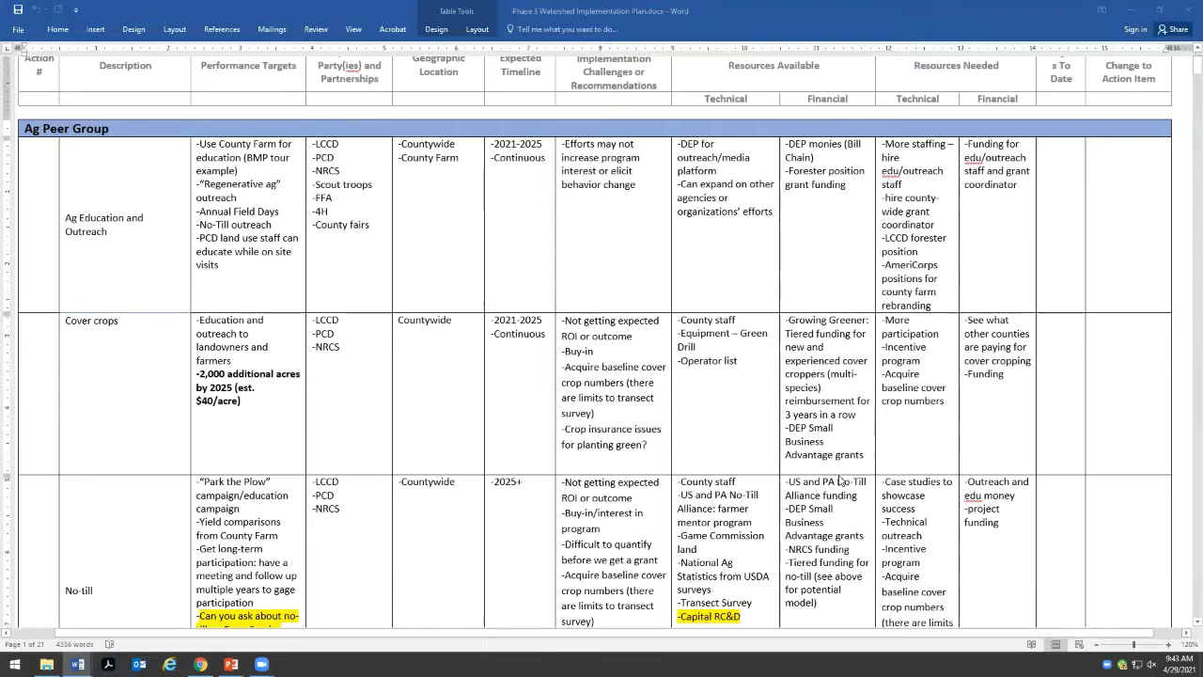
scroll(839, 480, down, 7)
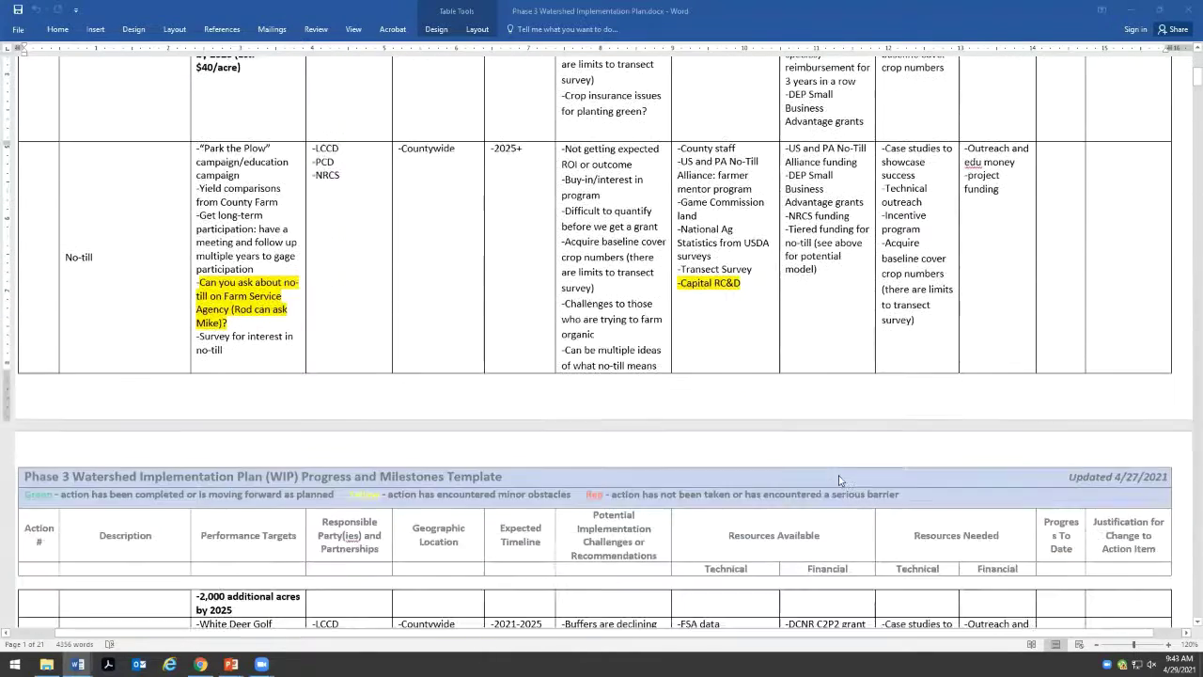
scroll(839, 480, down, 6)
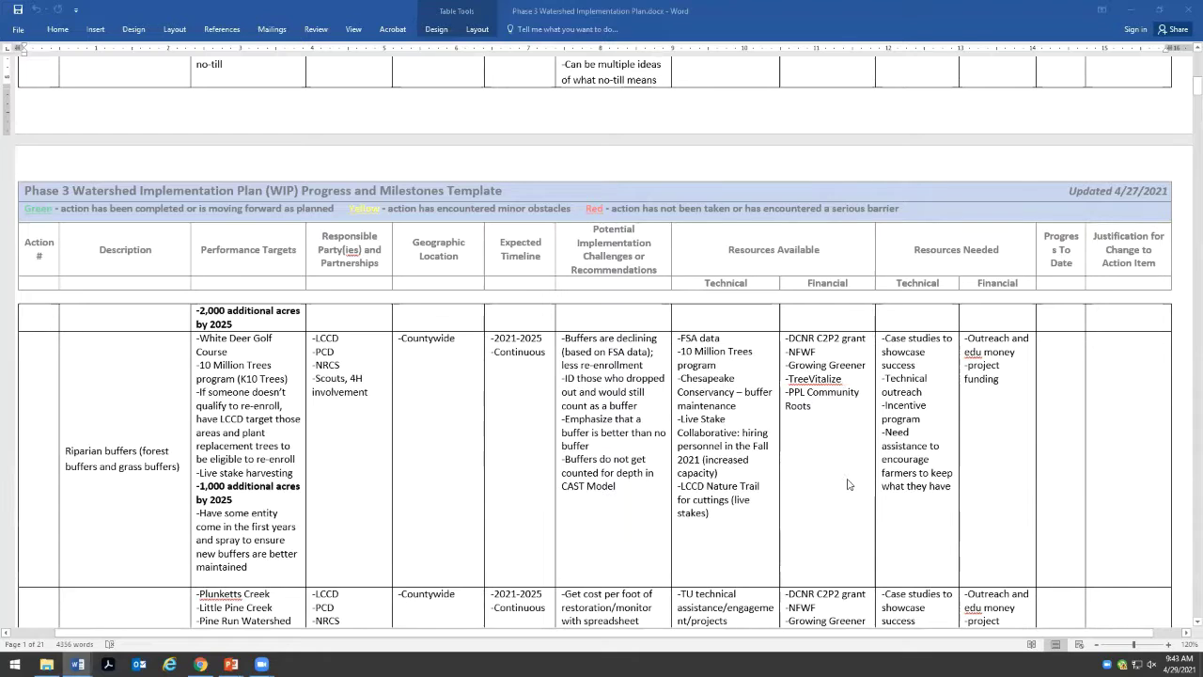
scroll(847, 484, down, 1)
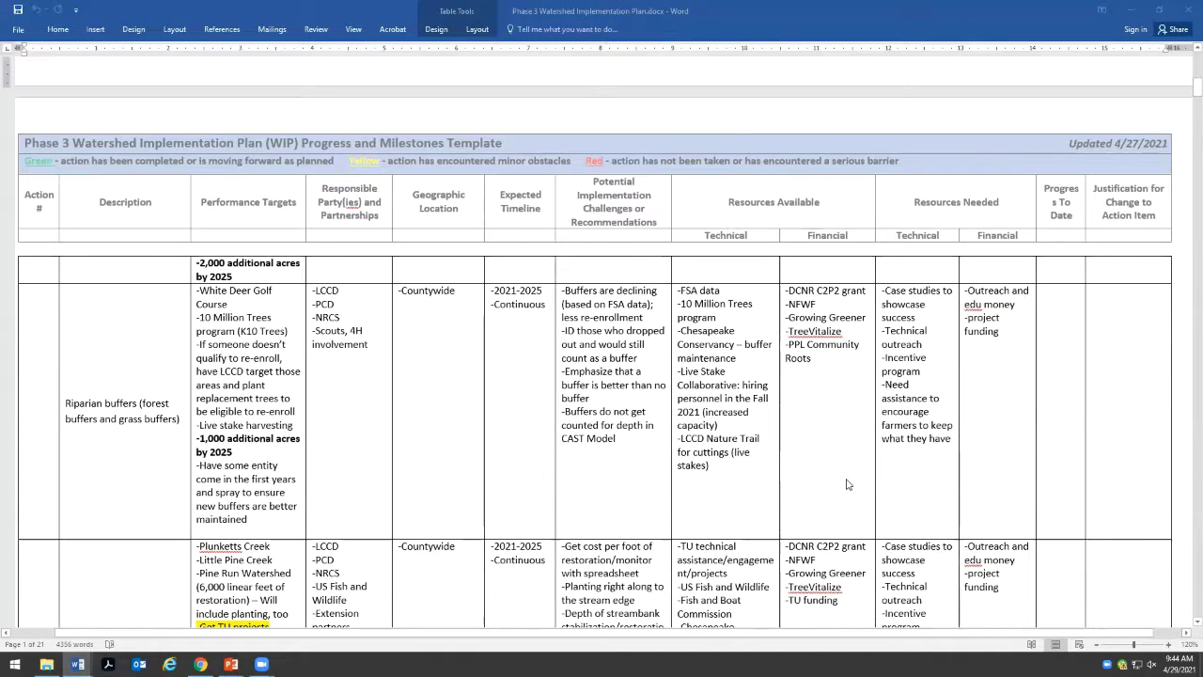
scroll(847, 484, down, 1)
scroll(846, 484, down, 20)
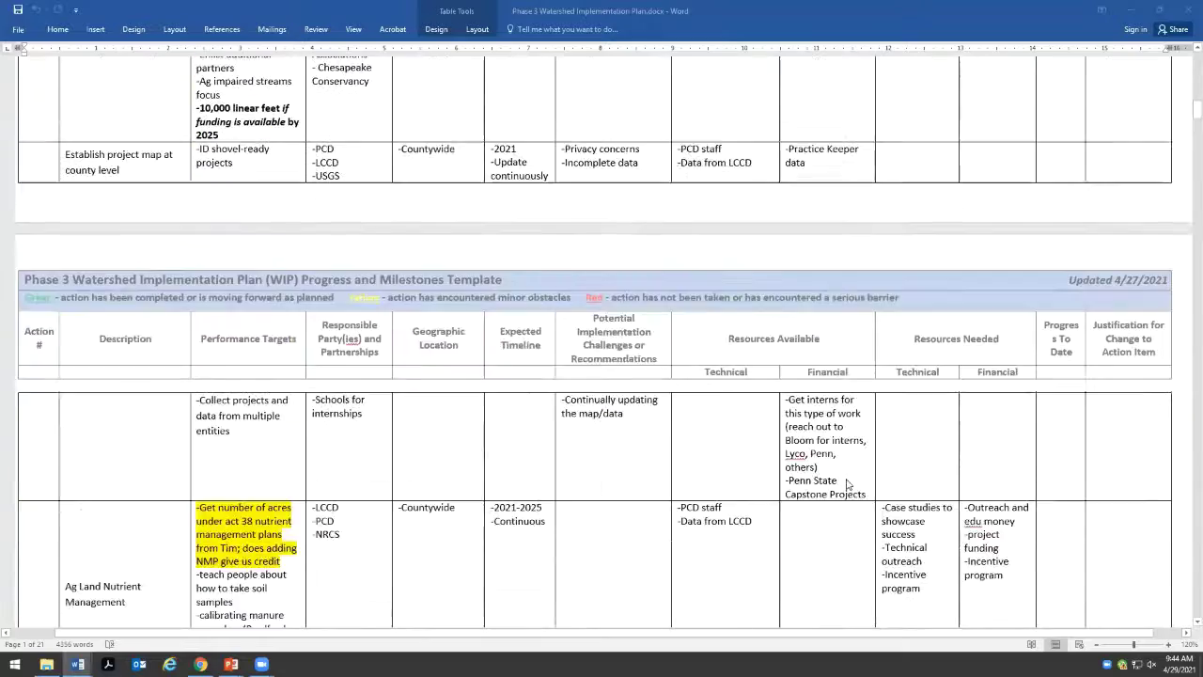
scroll(847, 484, down, 3)
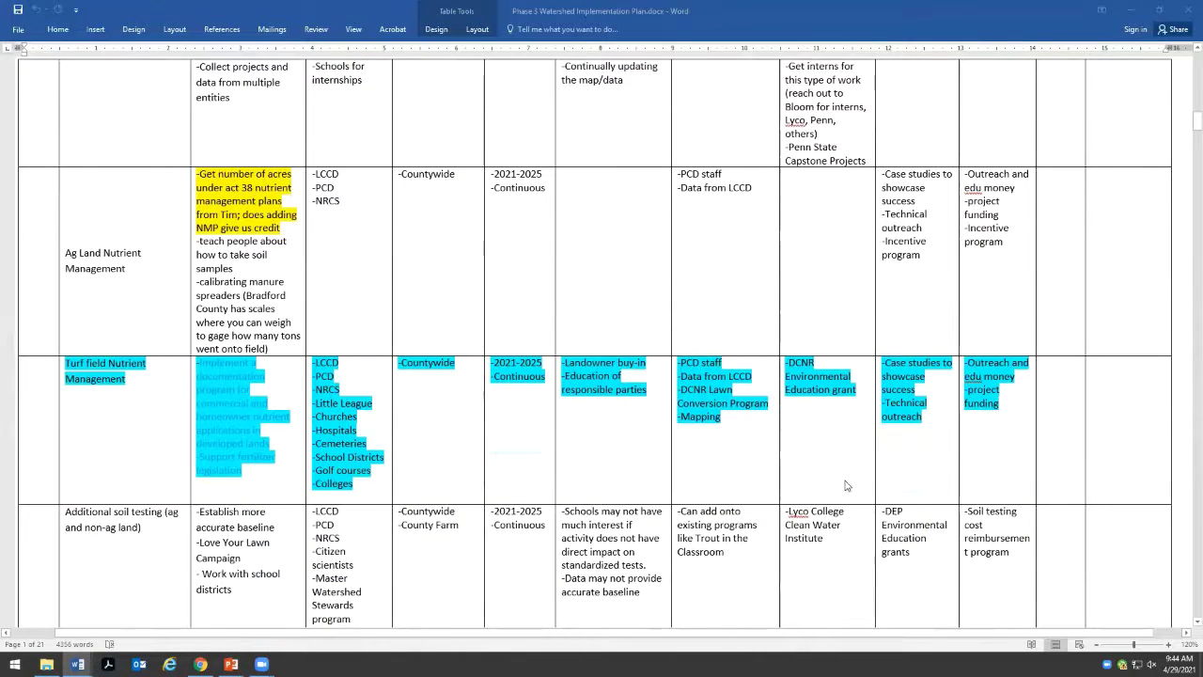
scroll(847, 484, down, 1)
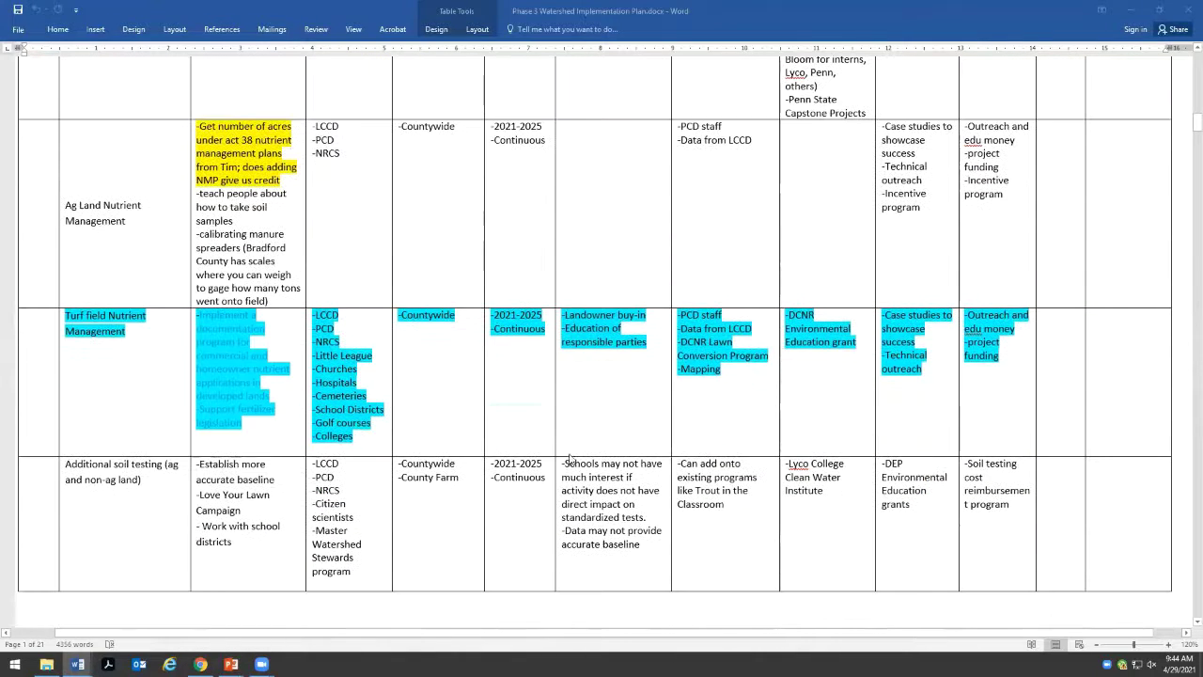
click(15, 342)
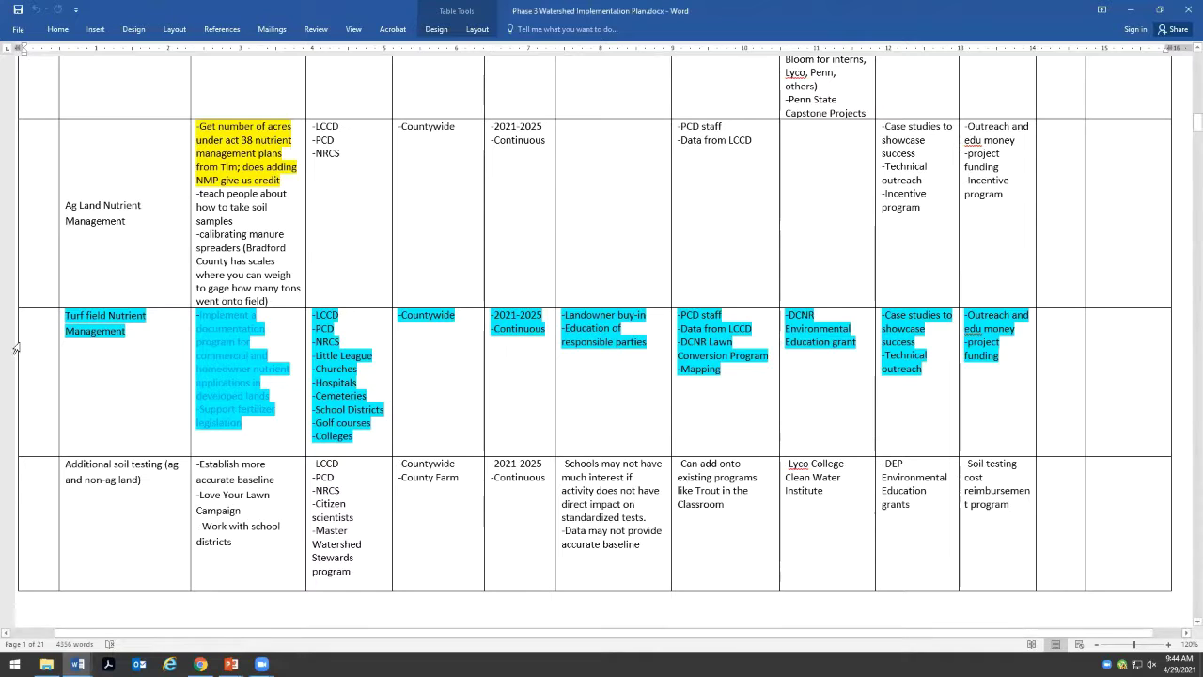
click(15, 348)
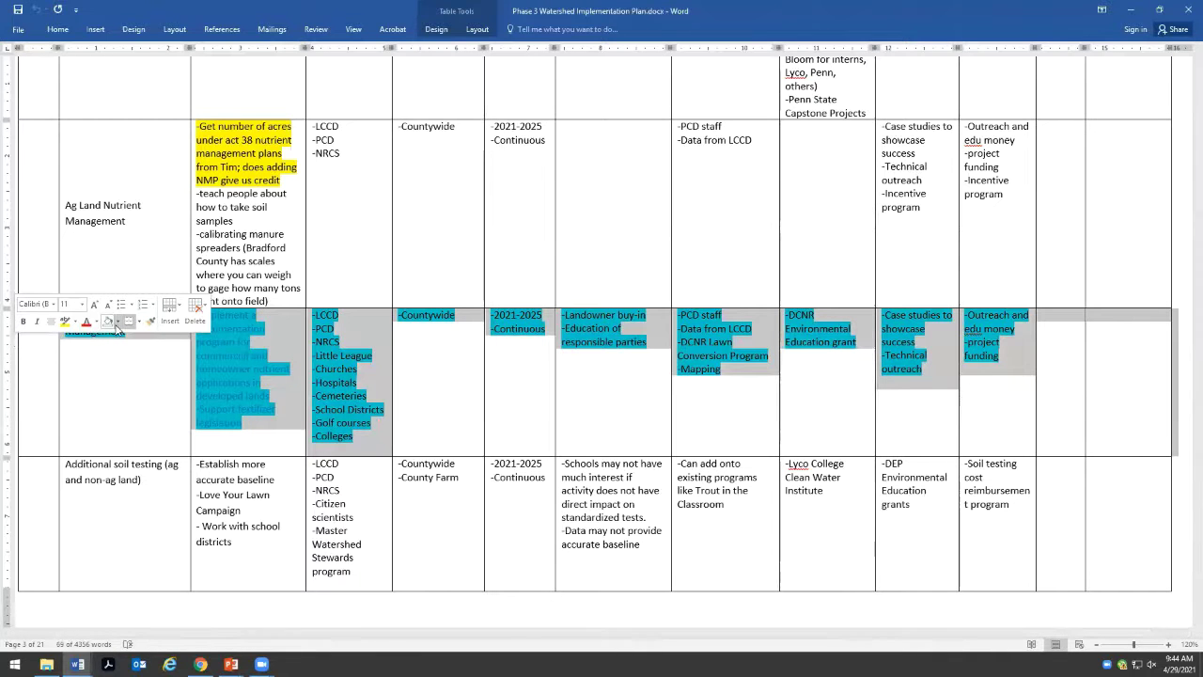
click(77, 322)
click(99, 393)
click(322, 395)
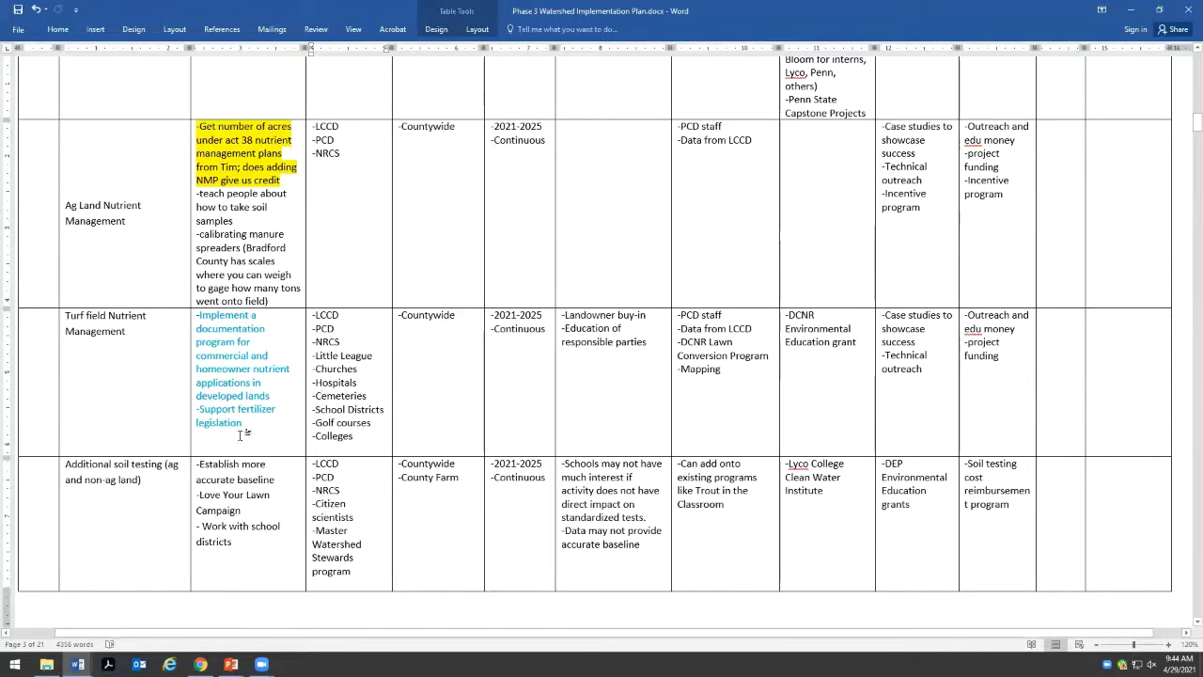
drag(243, 425, 196, 315)
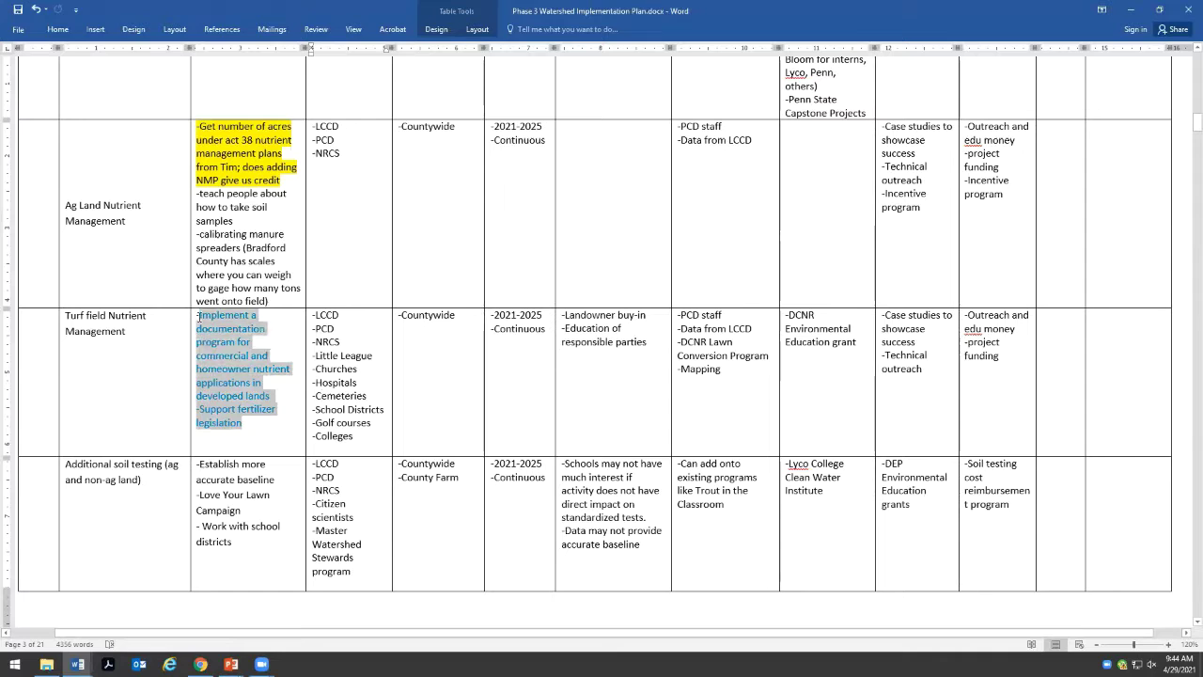
click(340, 383)
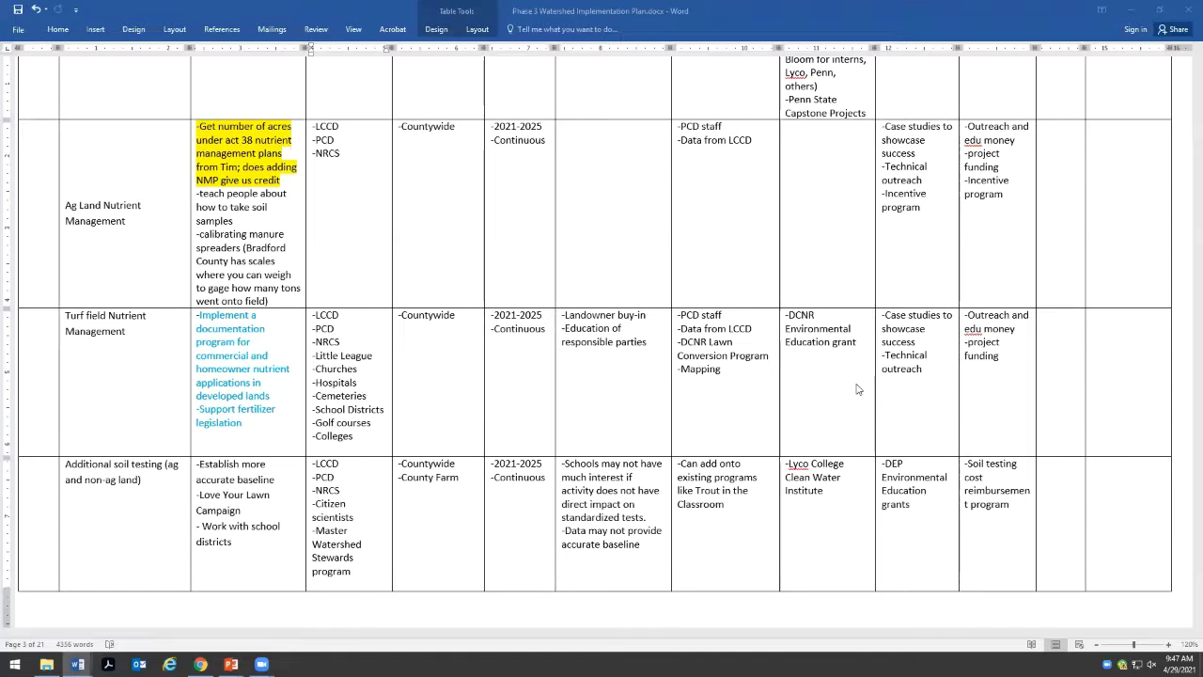
Step: Start a new dashed line below "-Support fertilizer legislation" in the Turf field Nutrient Management performance targets and set its font color to Automatic
scroll(877, 378, up, 2)
scroll(877, 377, up, 1)
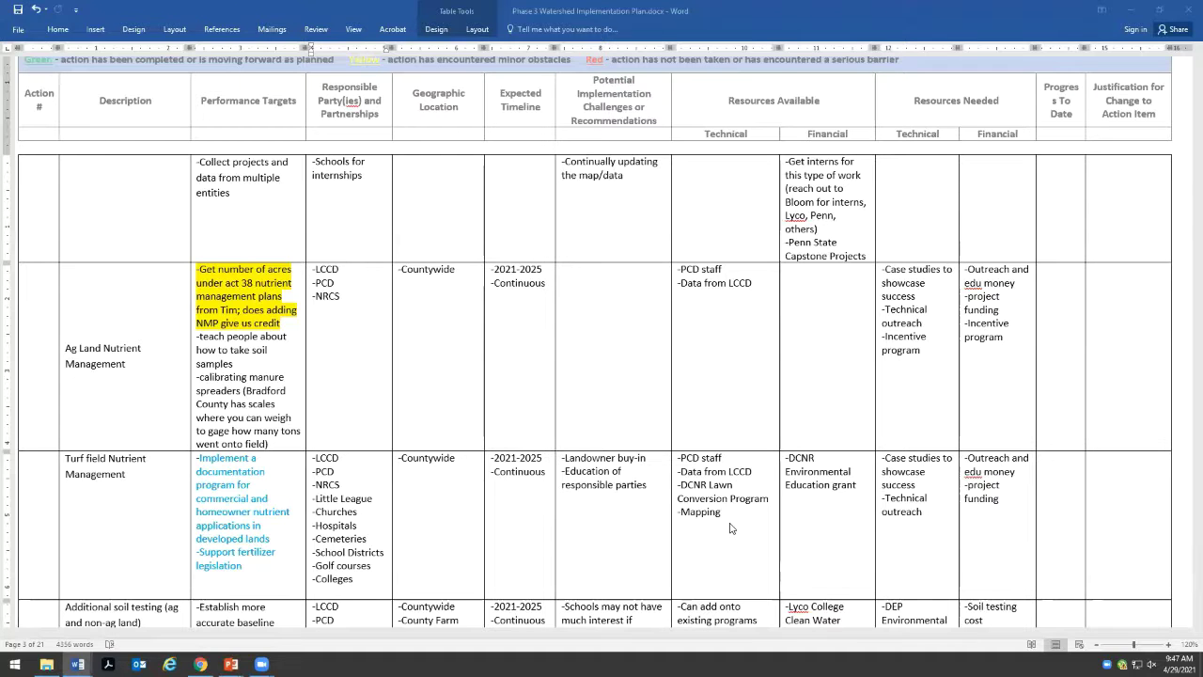
click(255, 565)
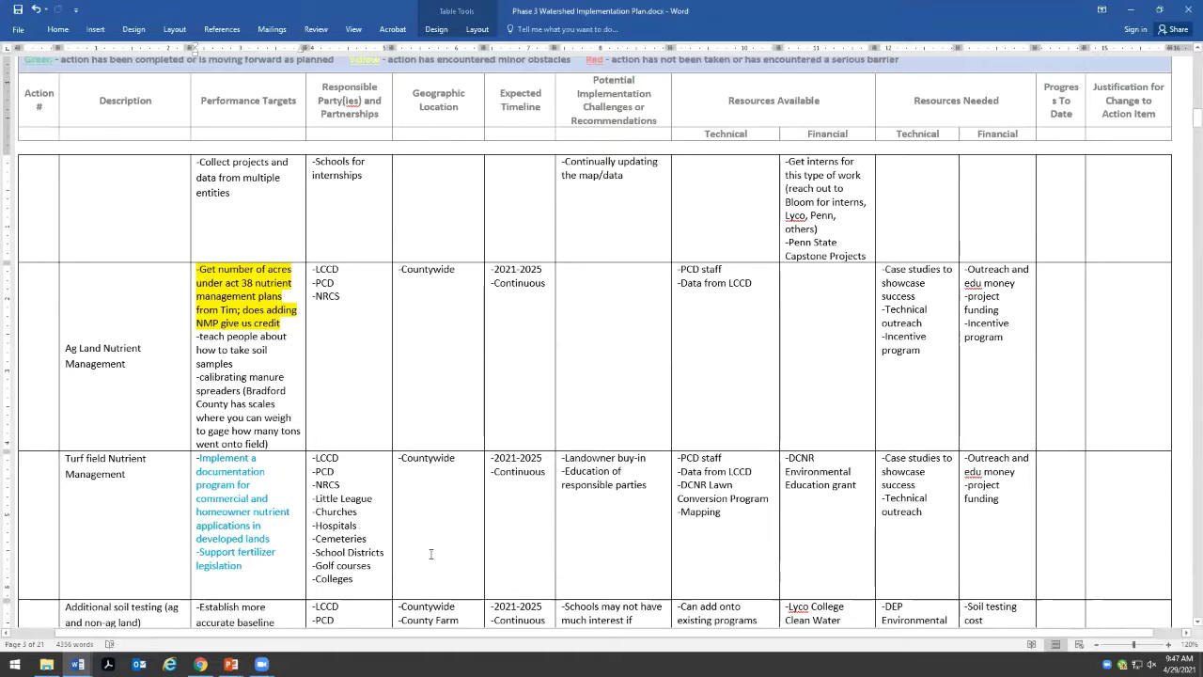
key(Return)
text(-)
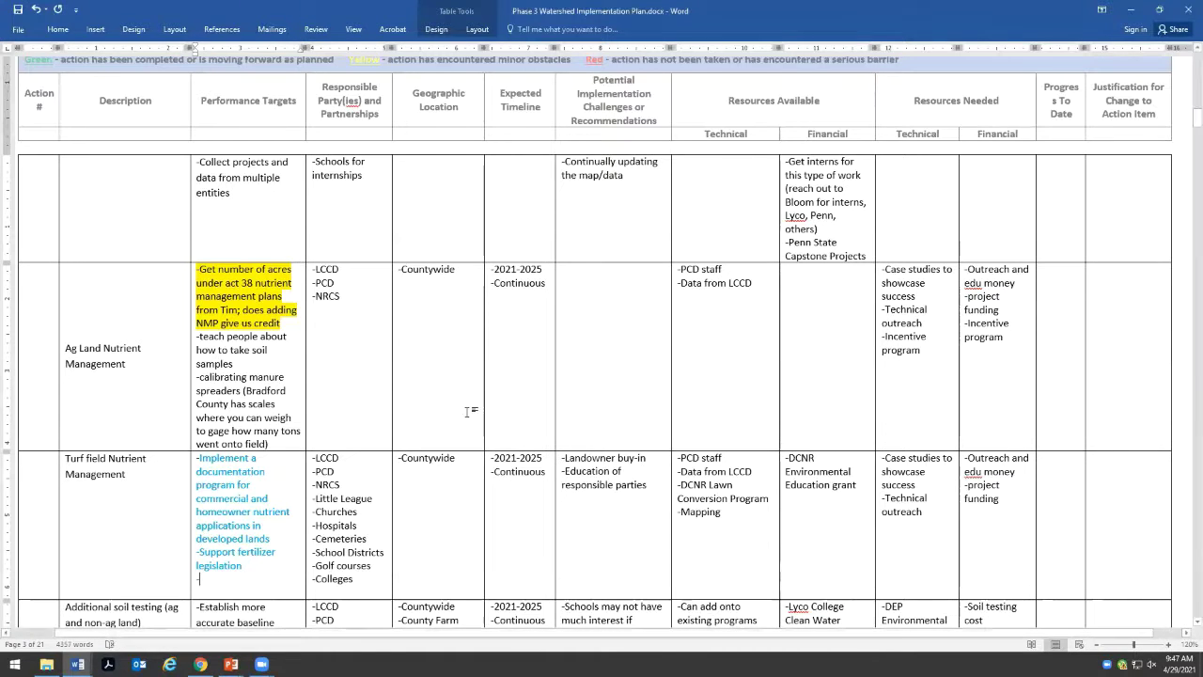
double_click(197, 579)
key(BackSpace)
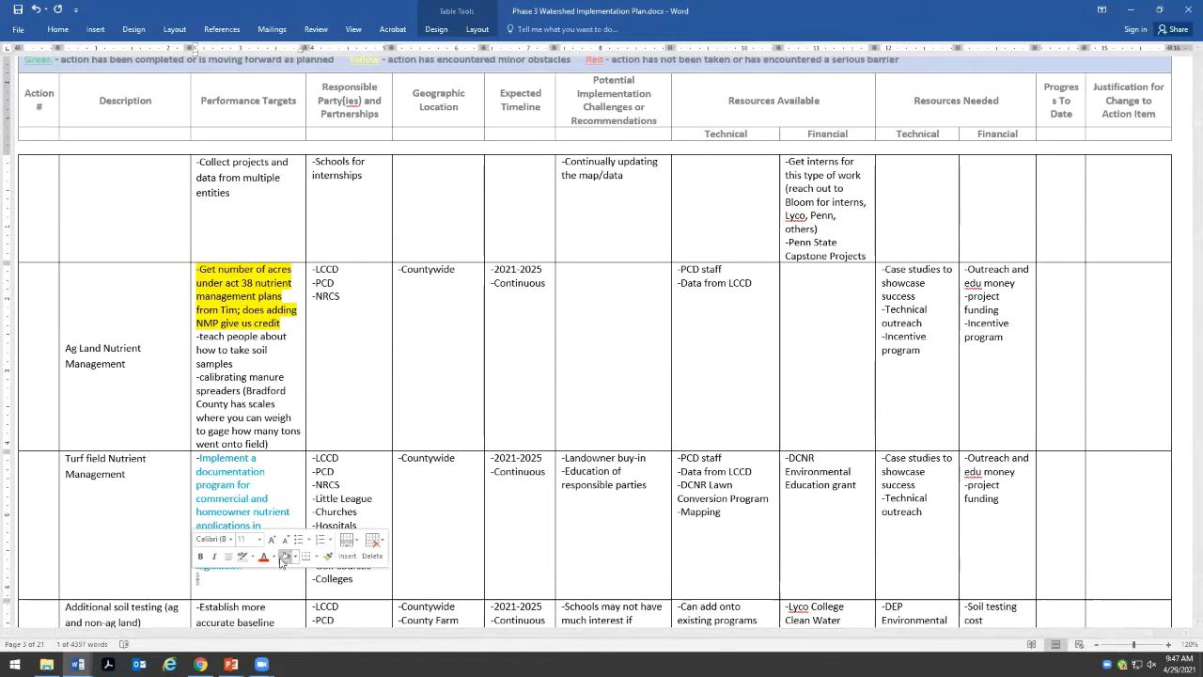
click(274, 556)
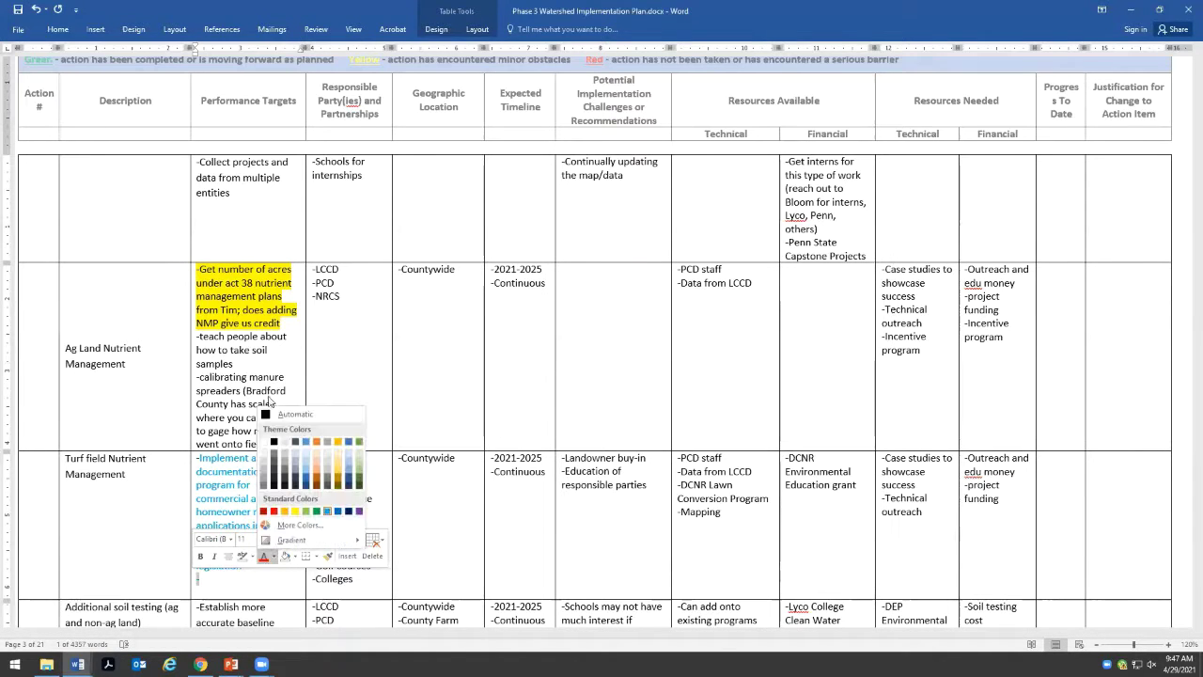
click(280, 413)
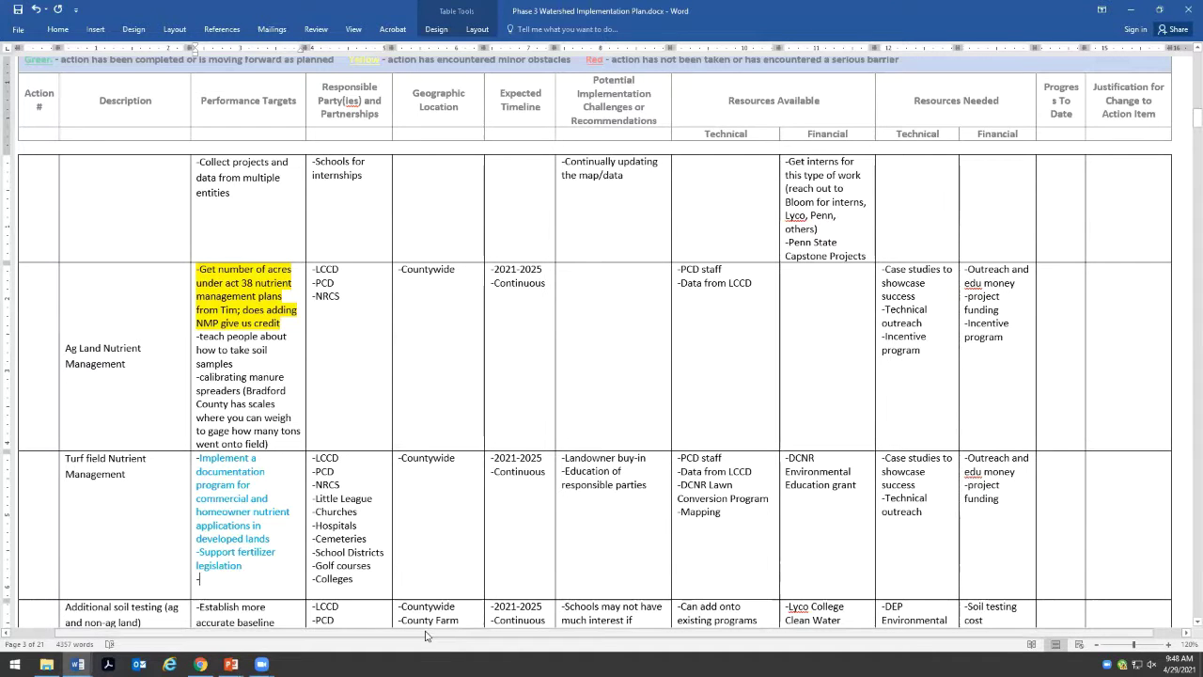
Step: Complete the new Turf field Nutrient Management target line with the text "Quantify artificial turf acres – ID data"
text(Quantify)
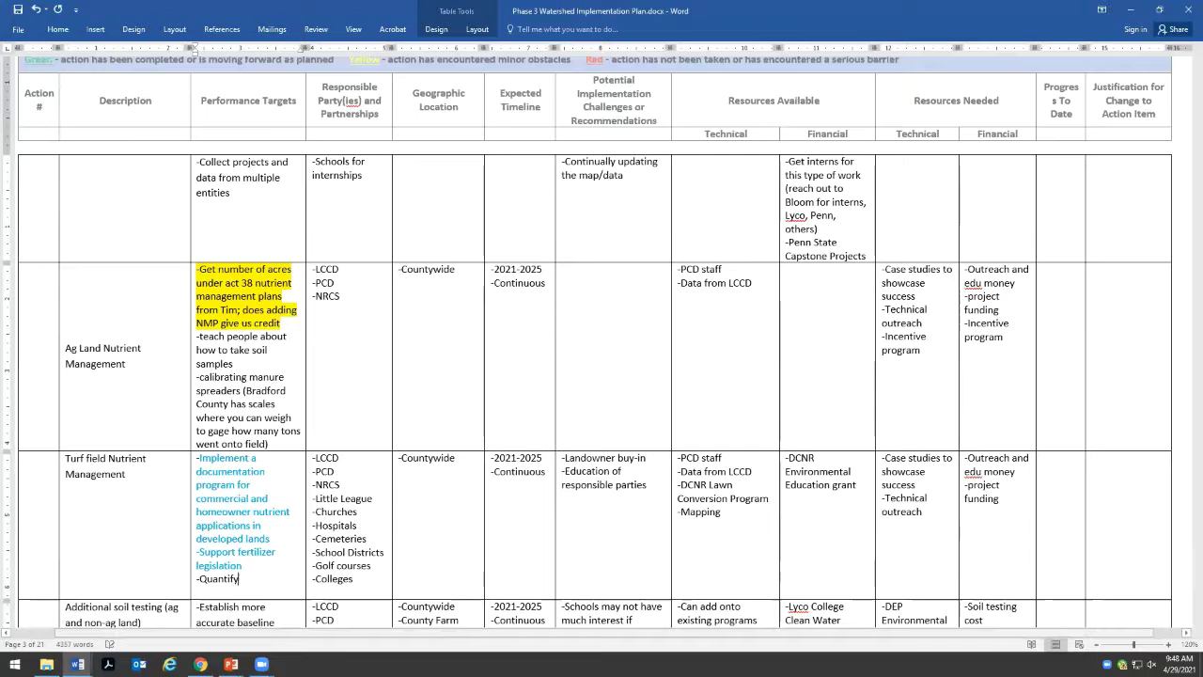
text( artificial )
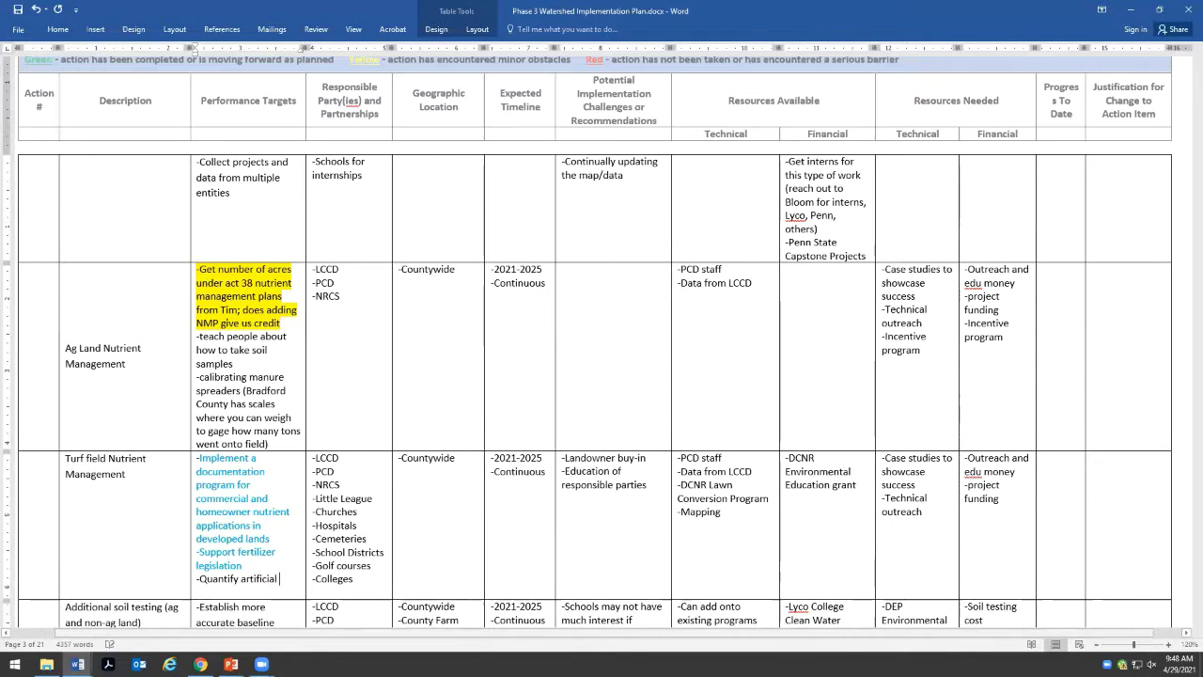
text(turf acres)
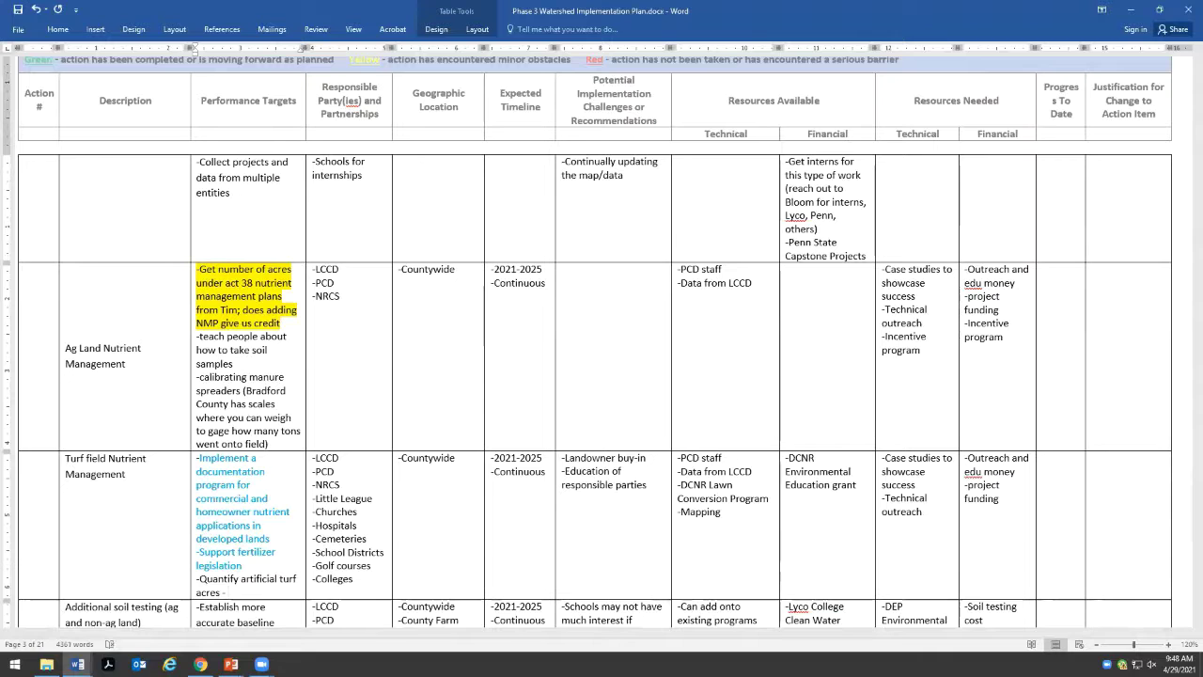
text(- ID data)
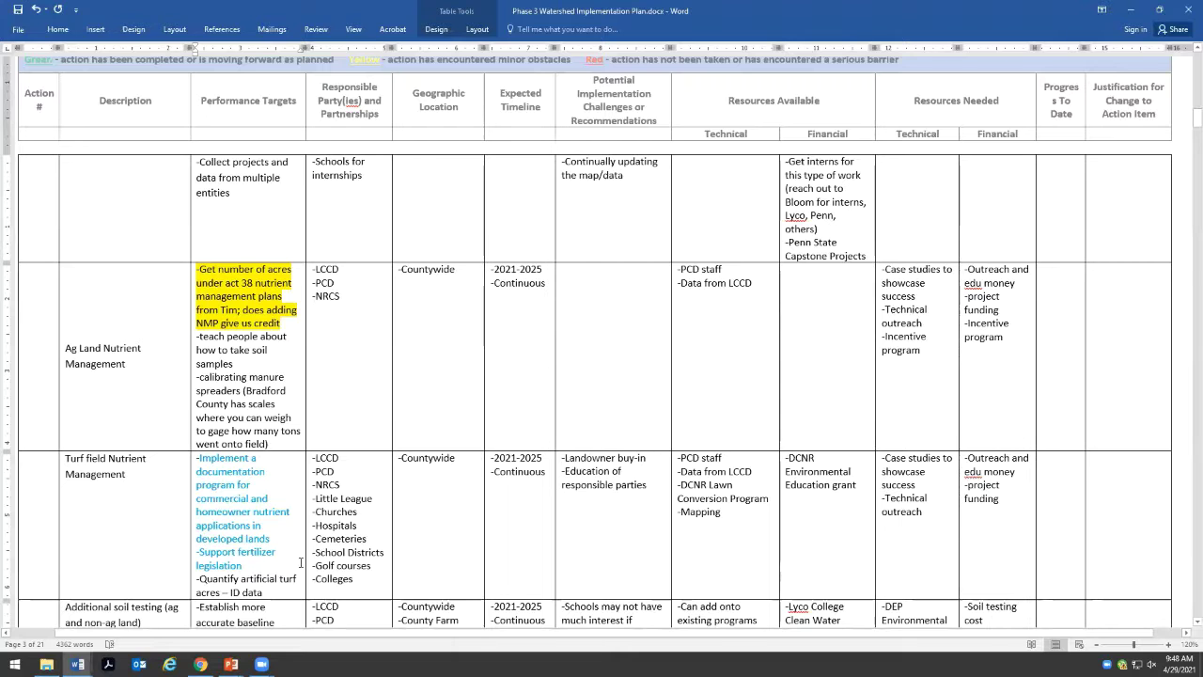
Step: Highlight the description text "Turf field Nutrient Management" in turquoise
scroll(299, 568, down, 1)
scroll(301, 562, up, 1)
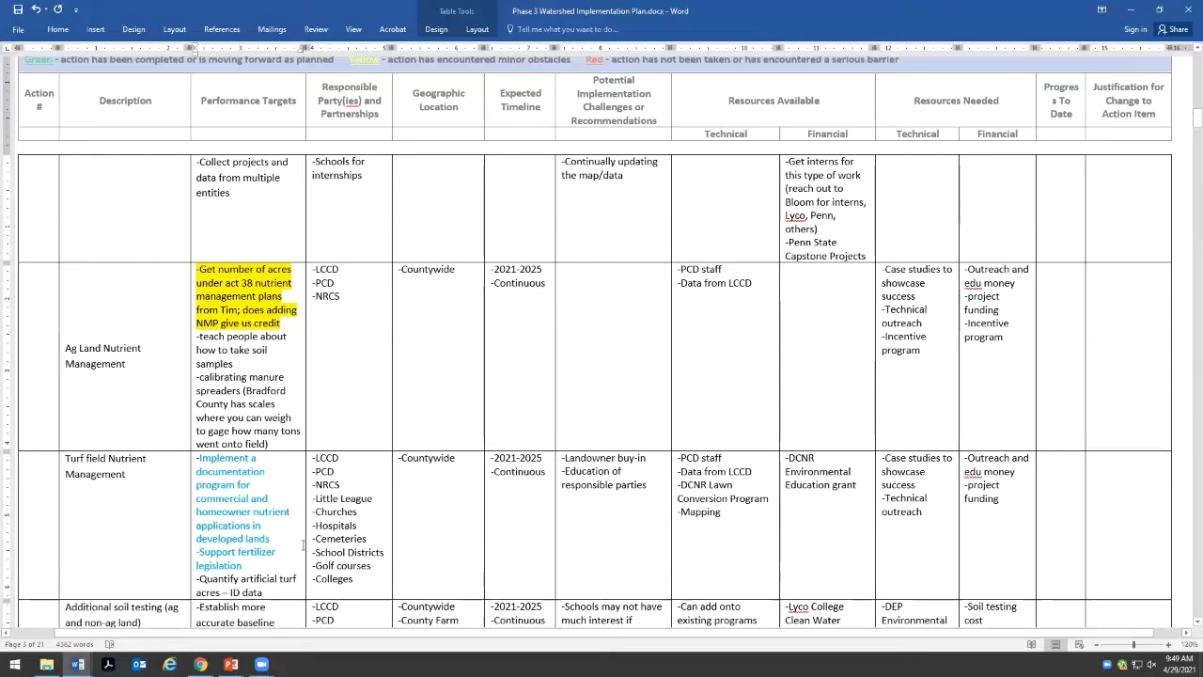
scroll(301, 536, down, 2)
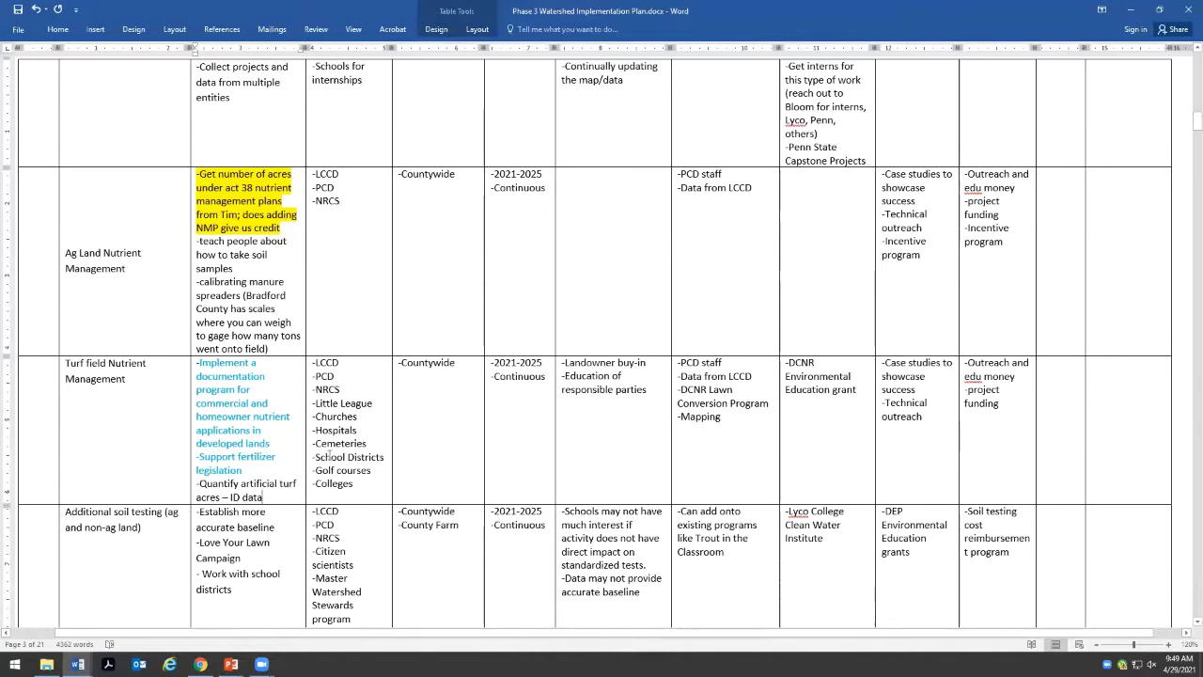
scroll(305, 426, down, 1)
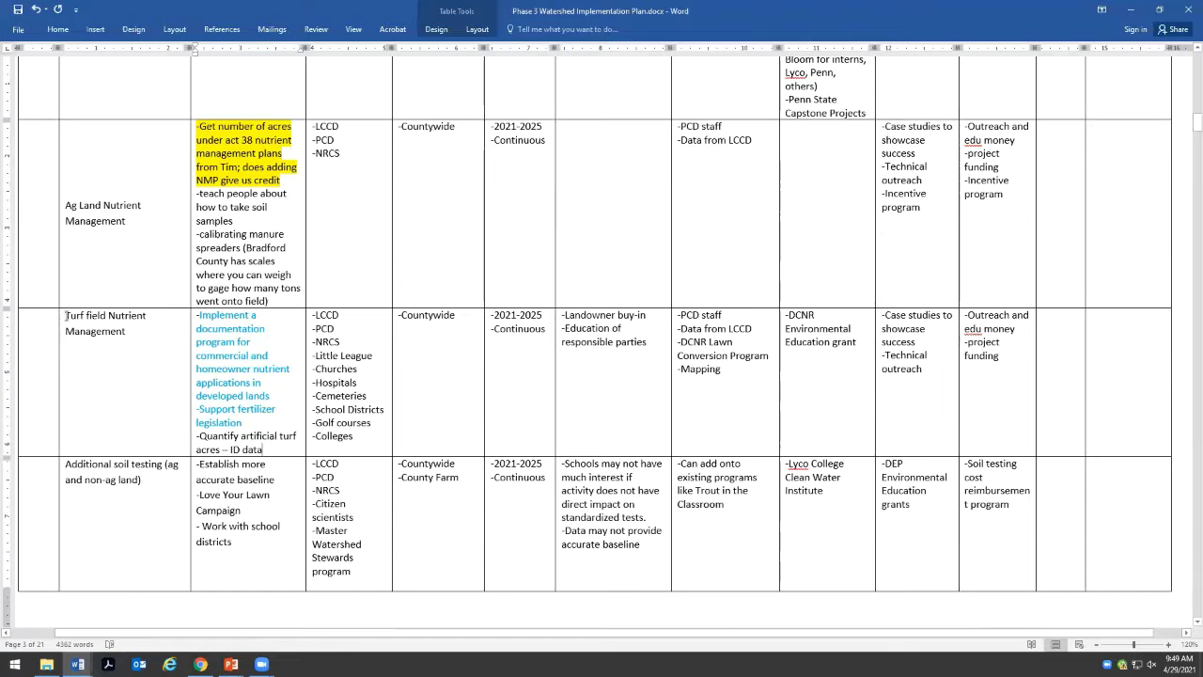
drag(66, 316, 126, 333)
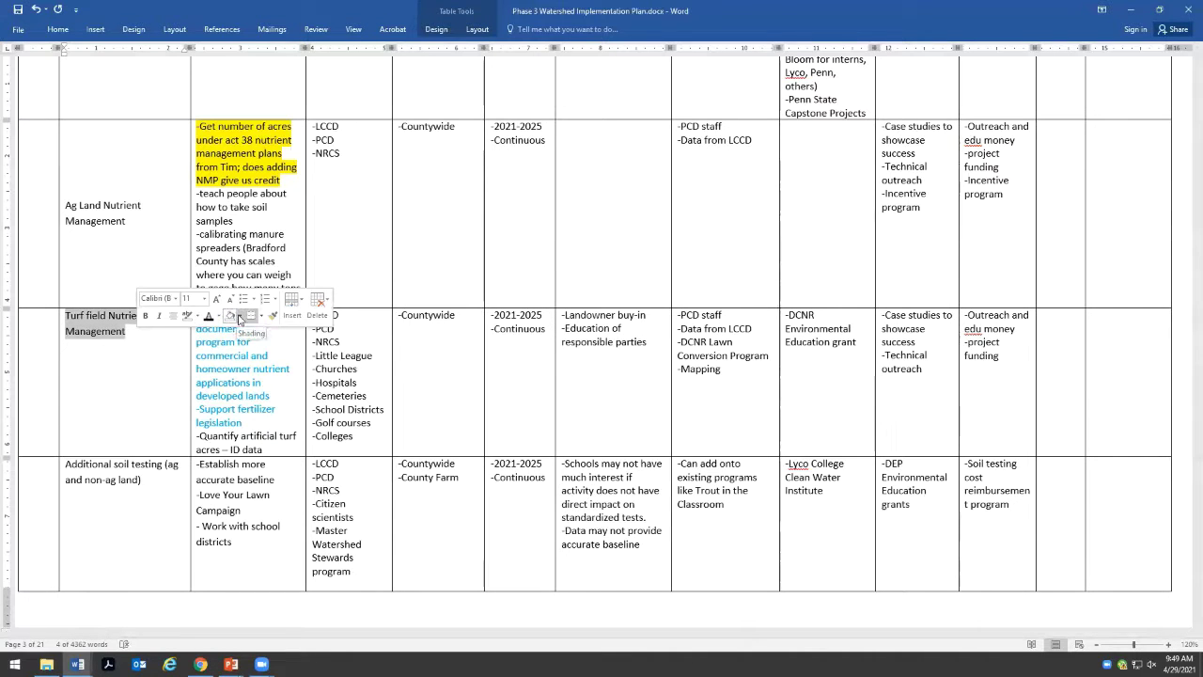
click(196, 315)
click(231, 342)
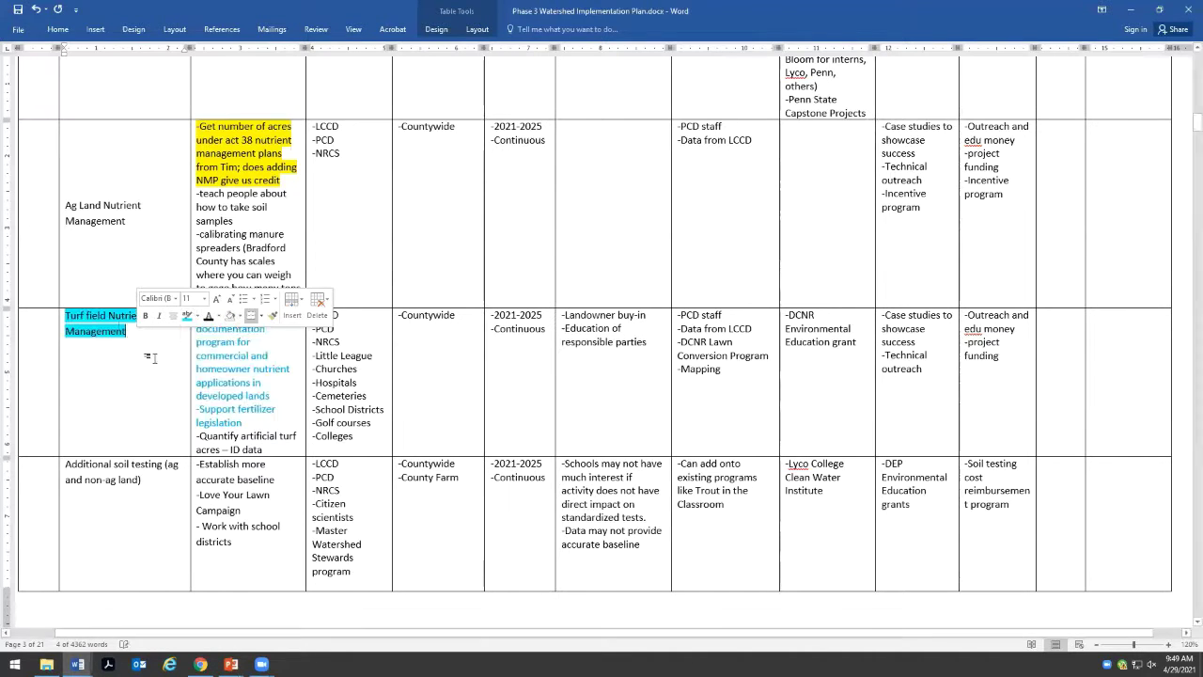
key(Right)
Step: Remove the highlighting from the entire Public/private farm BMP sponsorship program row
scroll(253, 417, down, 10)
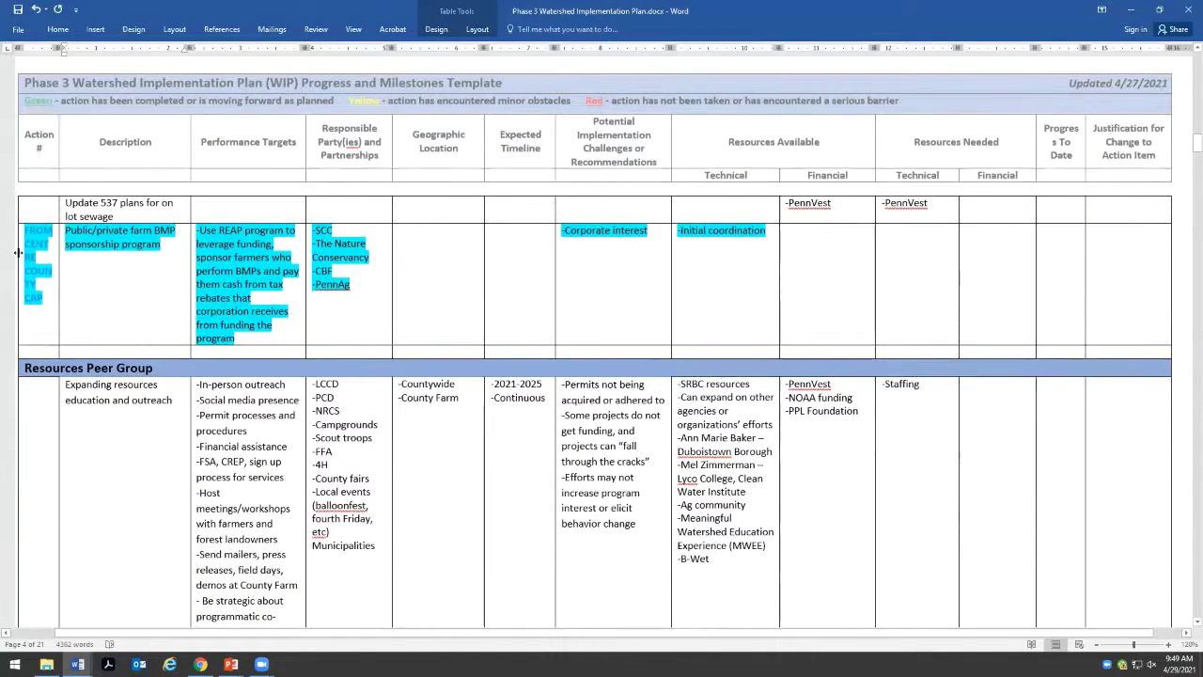
click(17, 258)
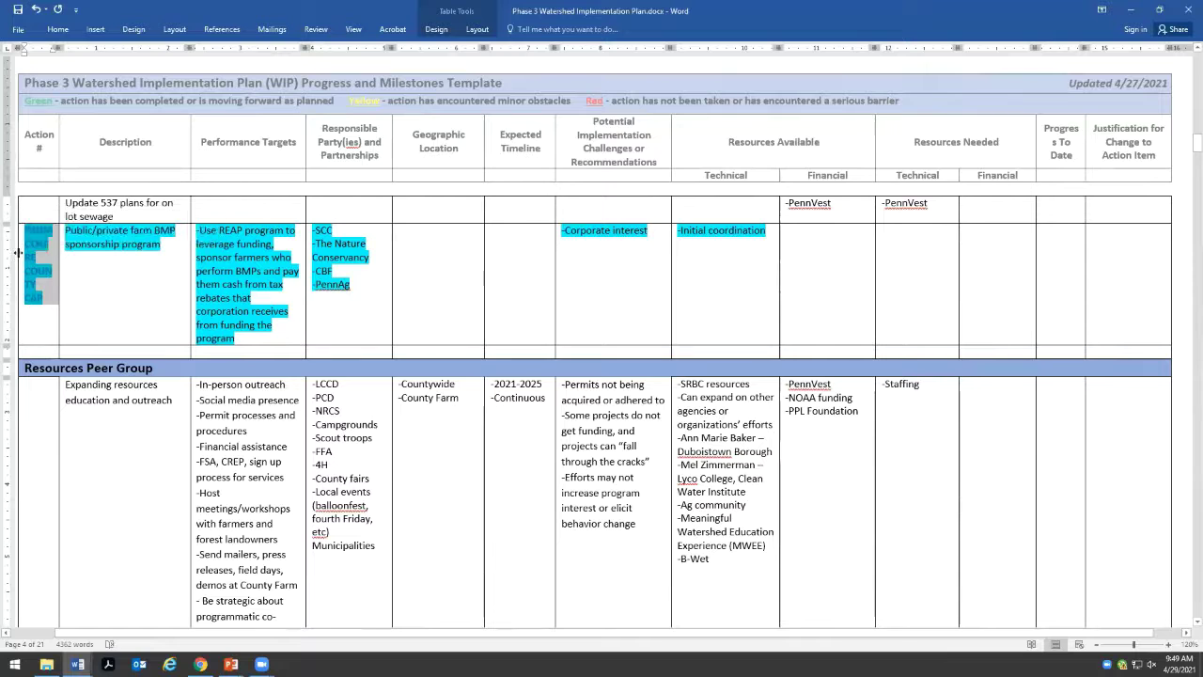
click(14, 260)
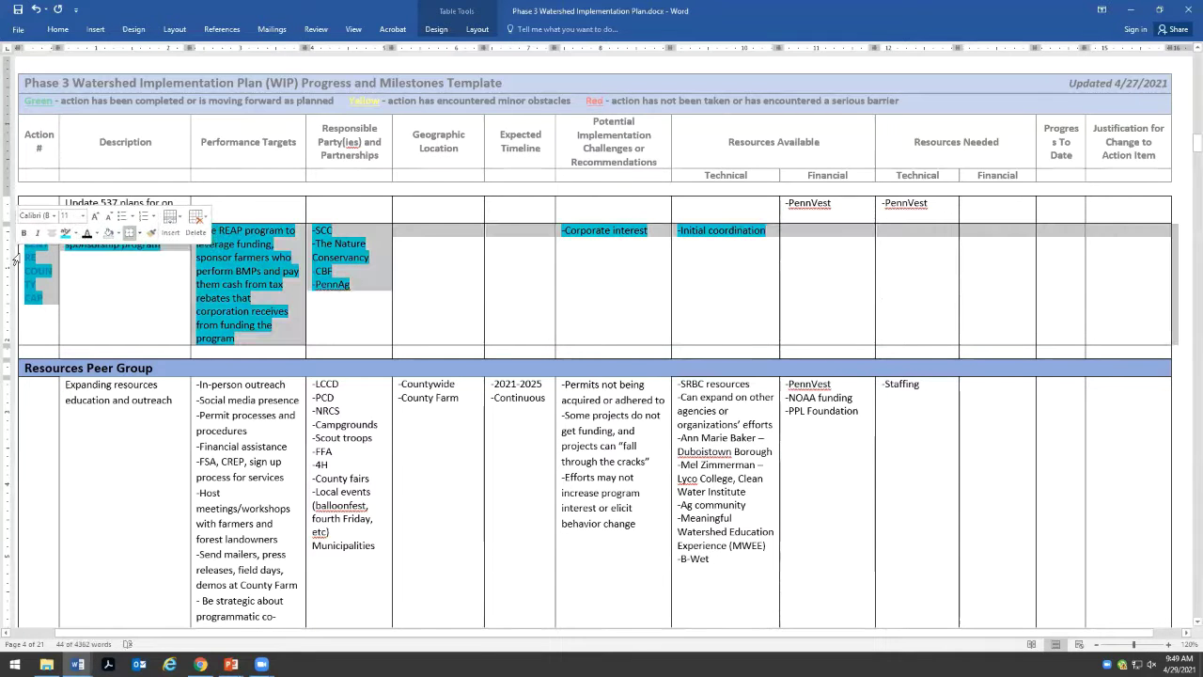
click(79, 235)
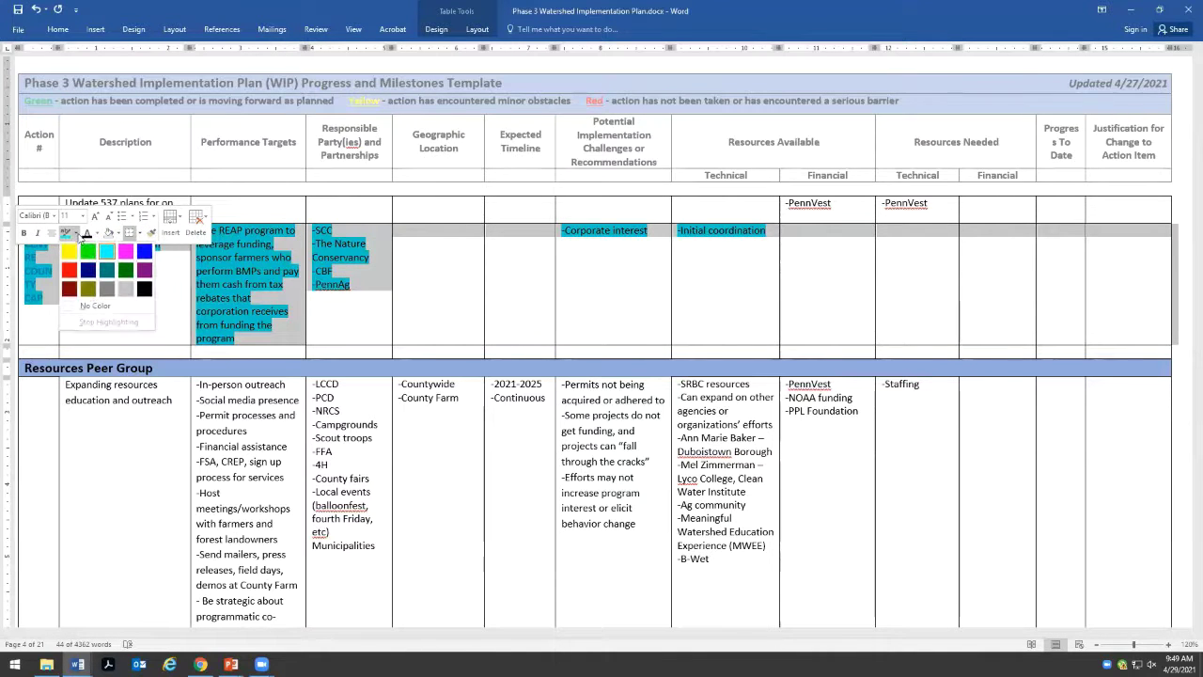
click(94, 305)
Step: Add the line "-Finding partners" below "-Corporate interest" in the implementation challenges of the Public/private farm BMP sponsorship program
scroll(108, 329, up, 1)
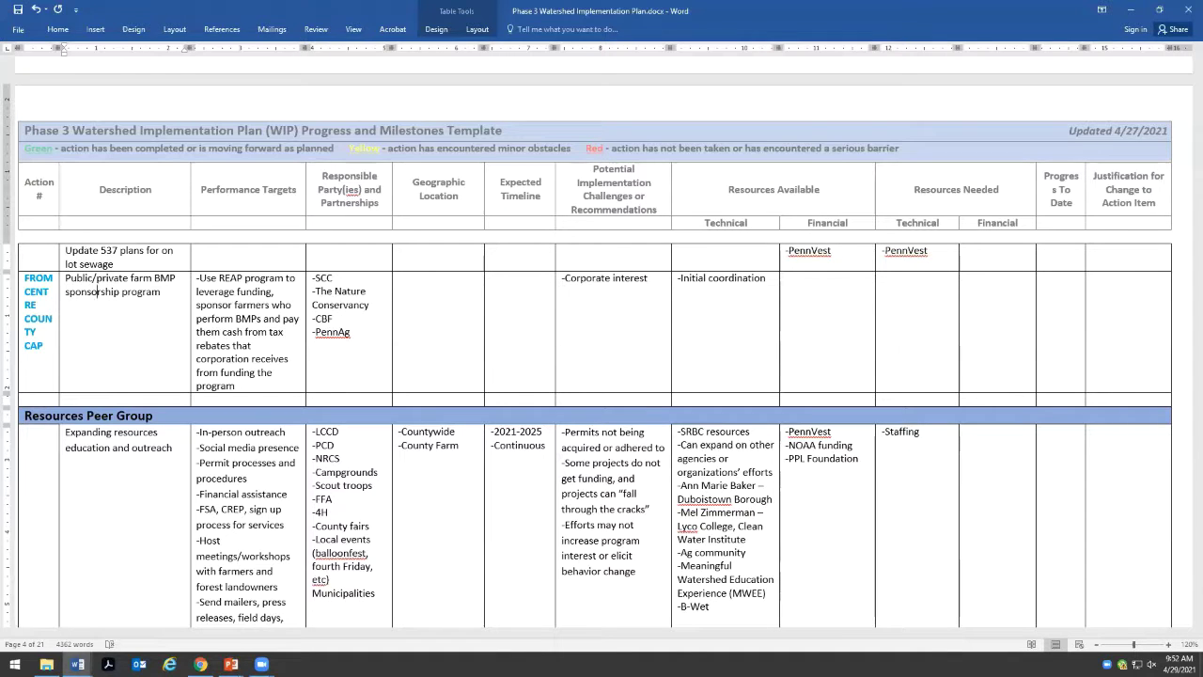
click(655, 277)
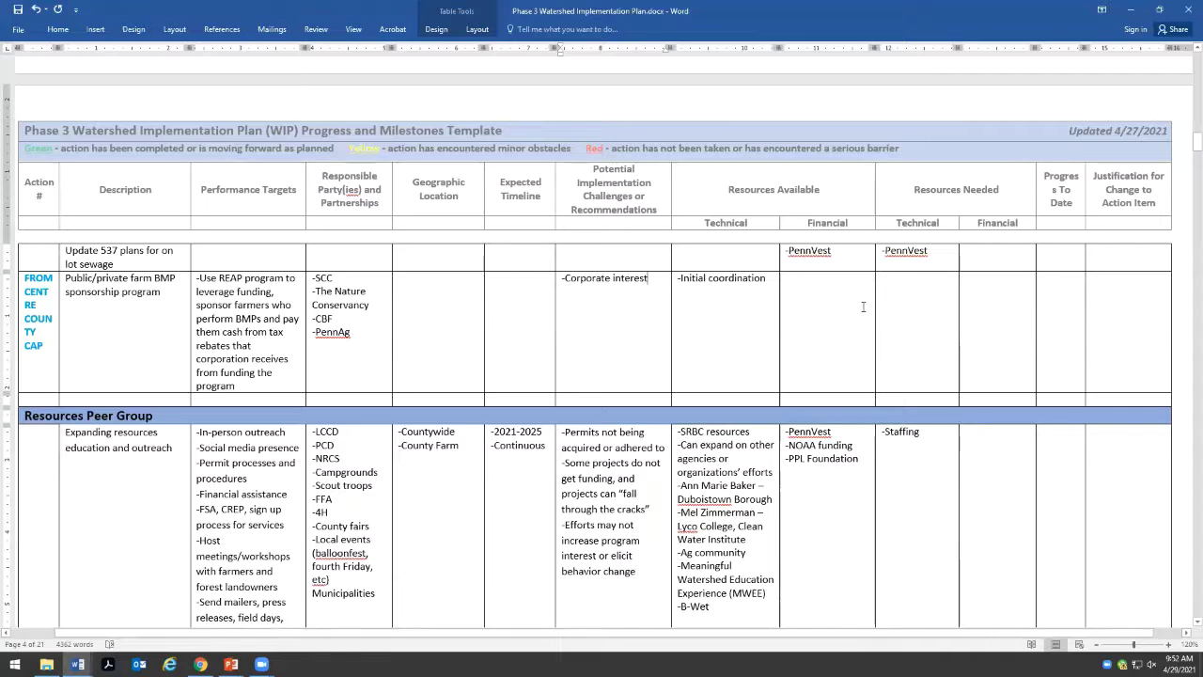
key(Return)
text(-Fir)
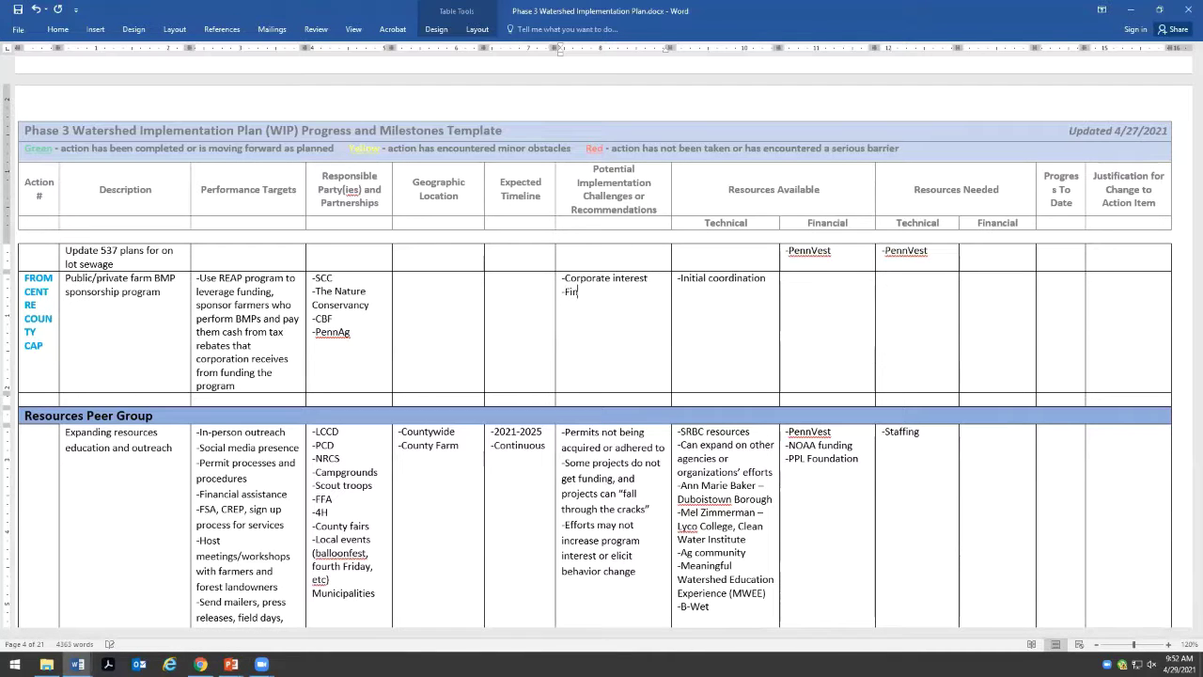
key(BackSpace)
text(nding i)
key(BackSpace)
text(partners)
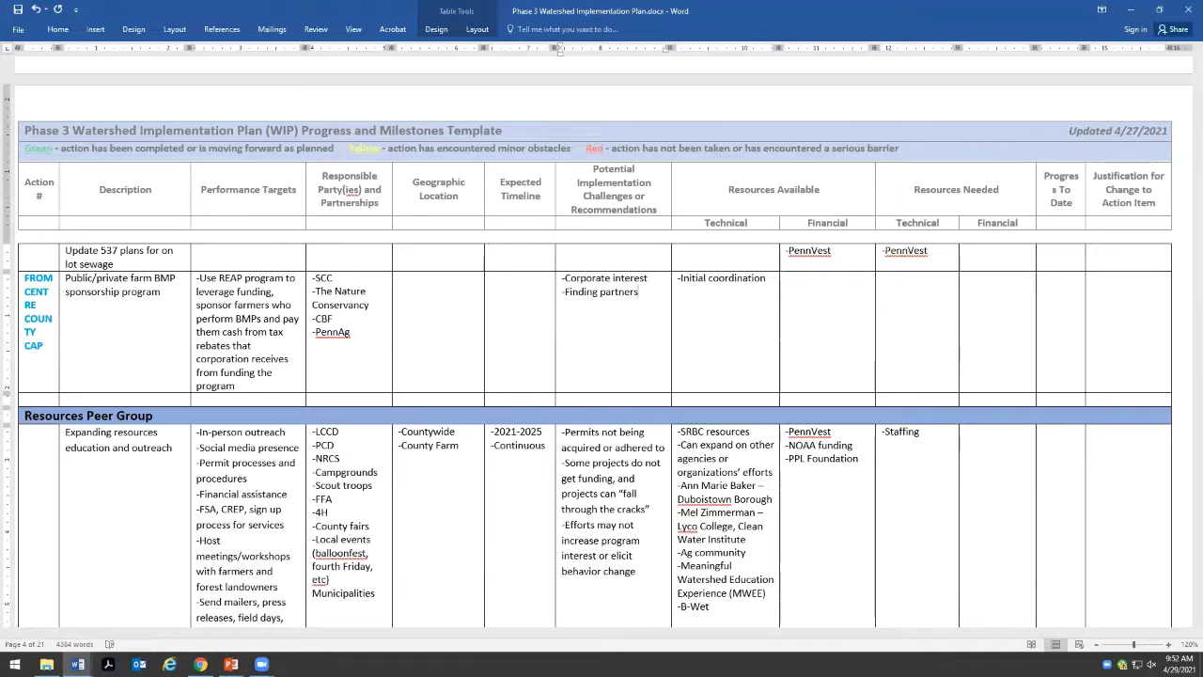